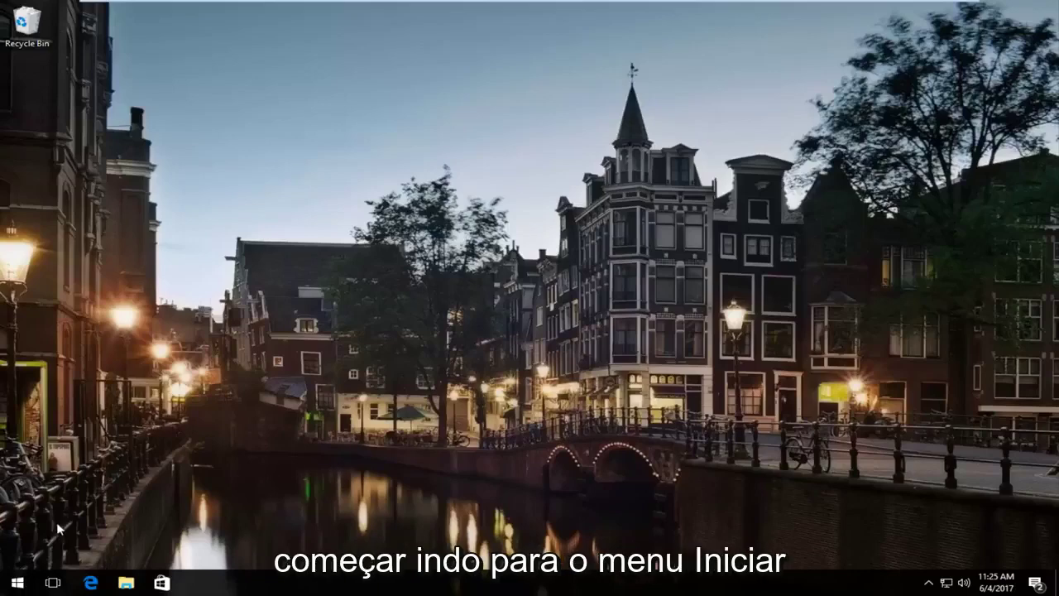
Step: Search the Start menu for 'device manager' and launch Device Manager
{"action": "left_click", "coordinate": [17, 585]}
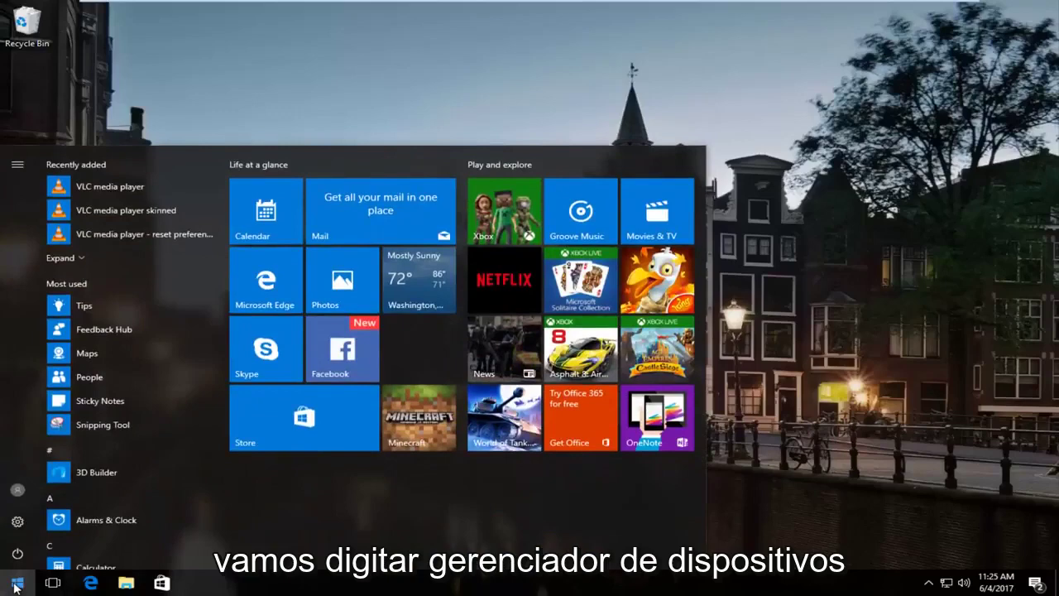
{"action": "type", "text": "device manager"}
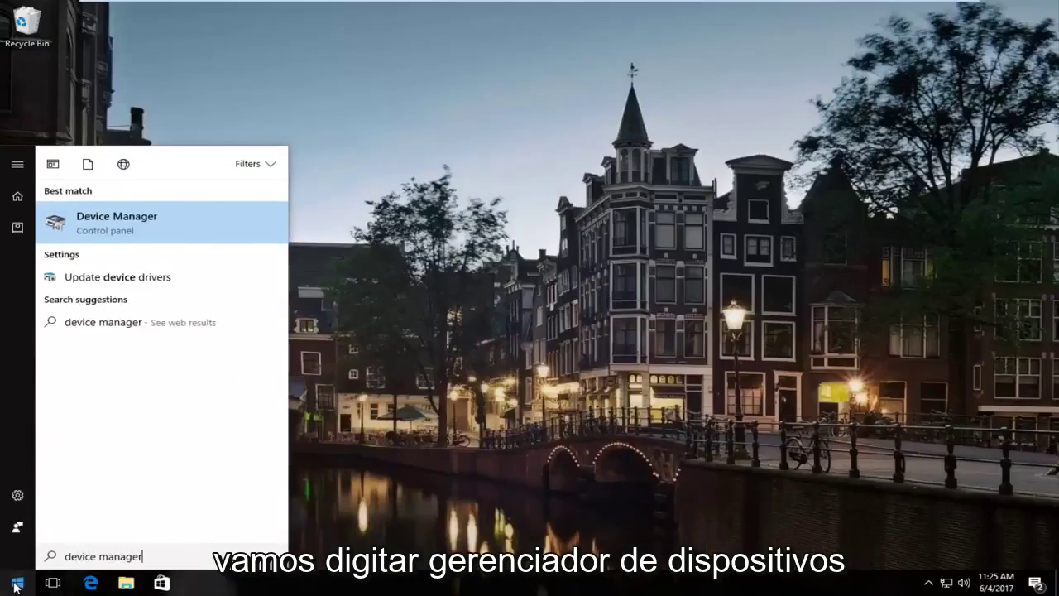
{"action": "left_click", "coordinate": [113, 229]}
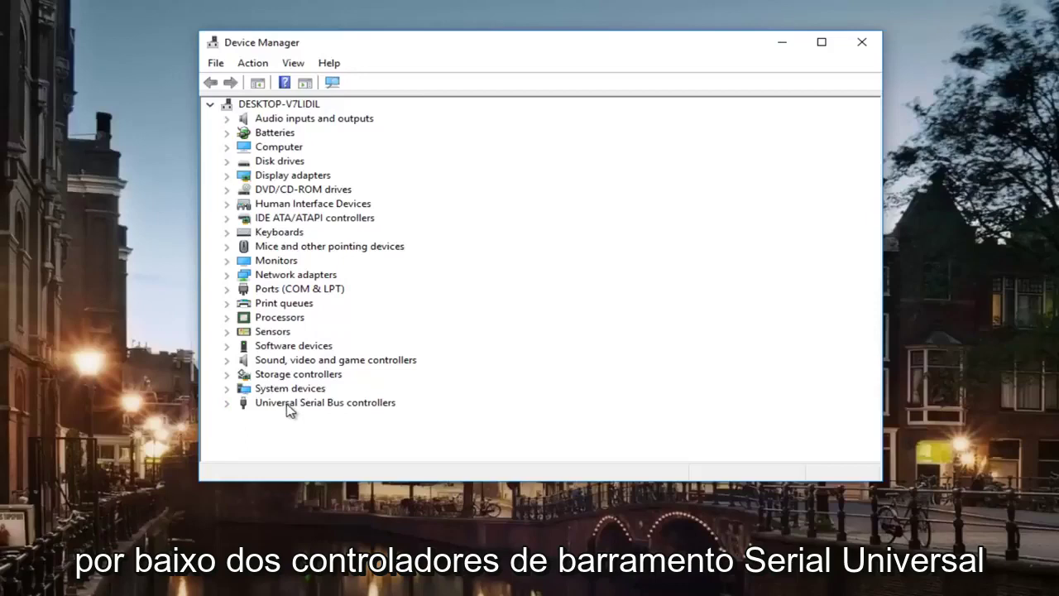
Step: Run an automatic driver search for the first Generic USB Hub under Universal Serial Bus controllers
{"action": "left_click", "coordinate": [230, 407]}
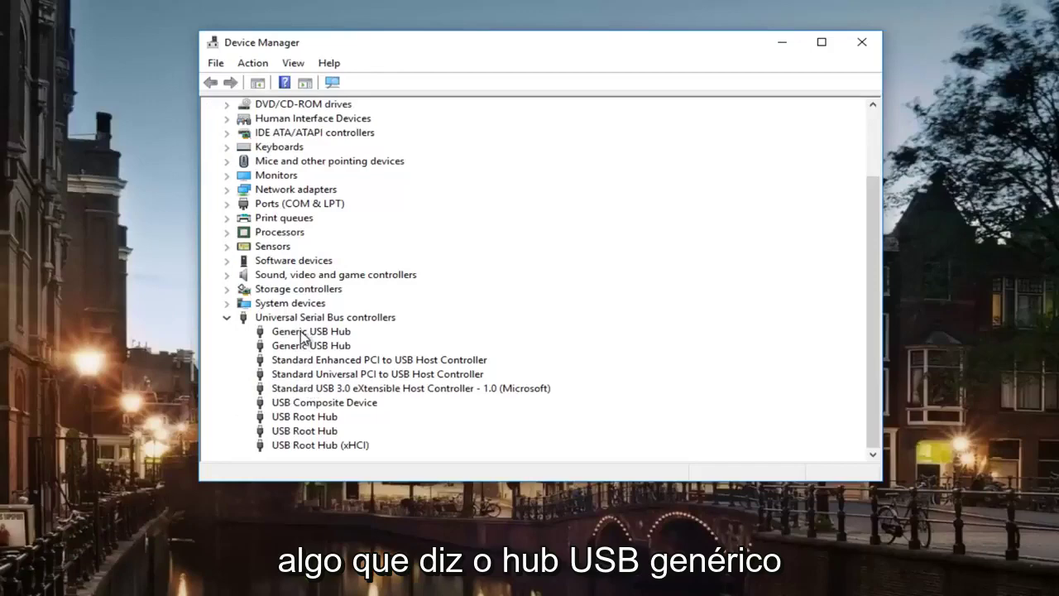
{"action": "right_click", "coordinate": [302, 335]}
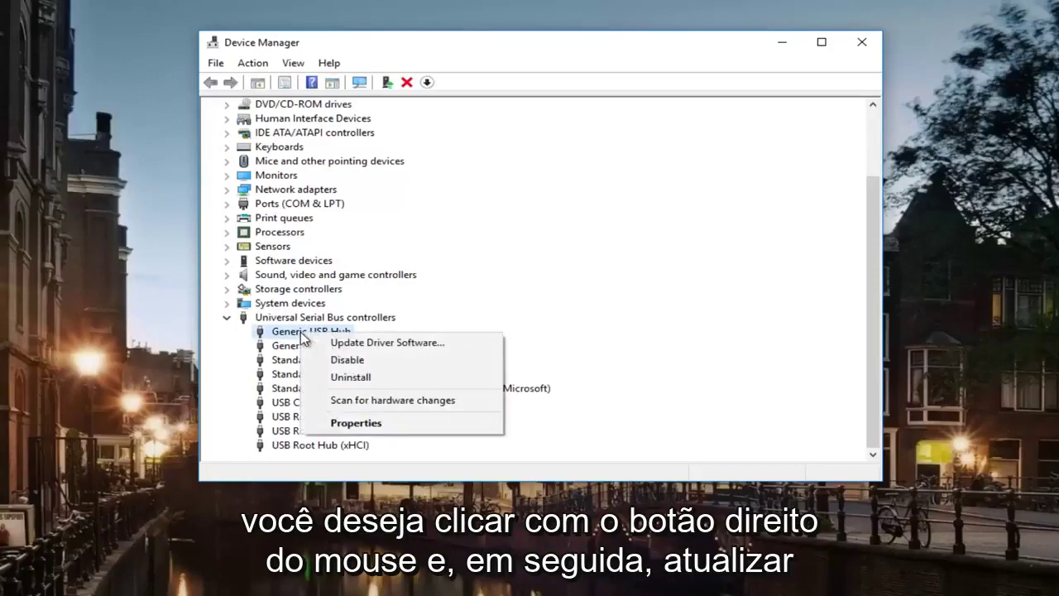
{"action": "left_click", "coordinate": [351, 344]}
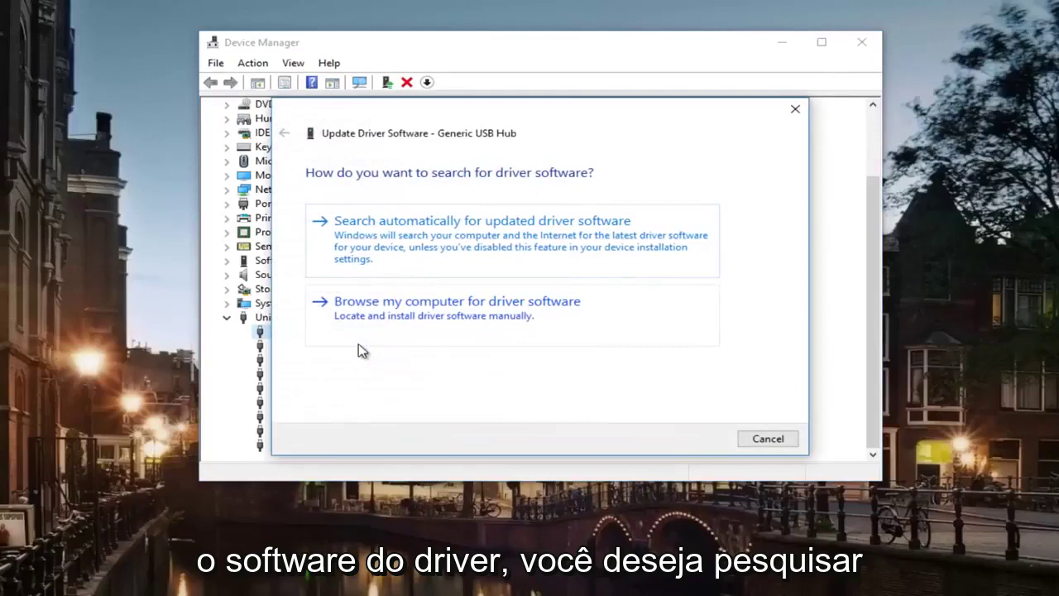
{"action": "left_click", "coordinate": [476, 237]}
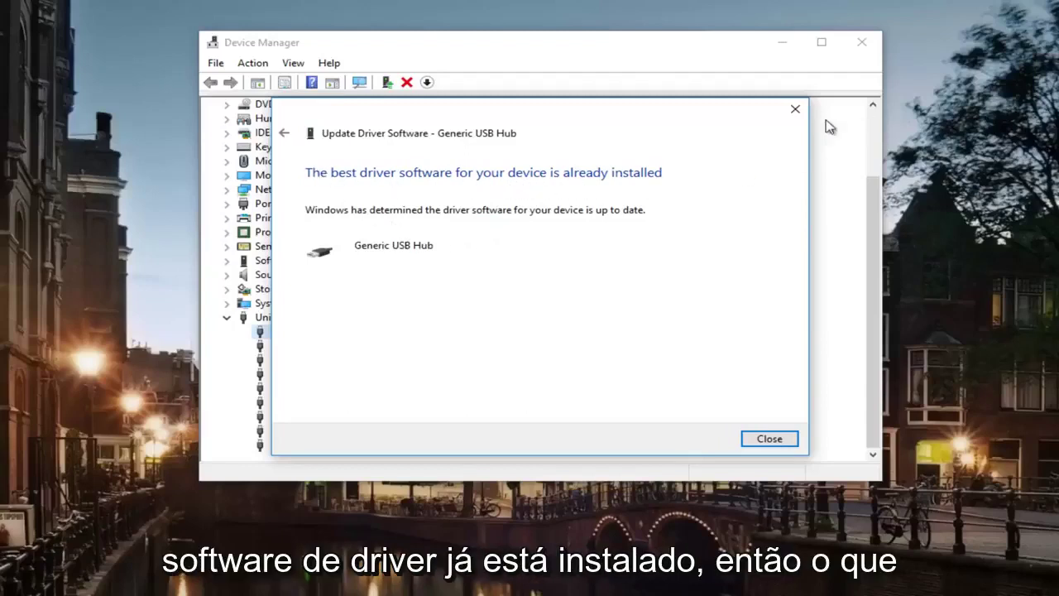
{"action": "left_click", "coordinate": [794, 111]}
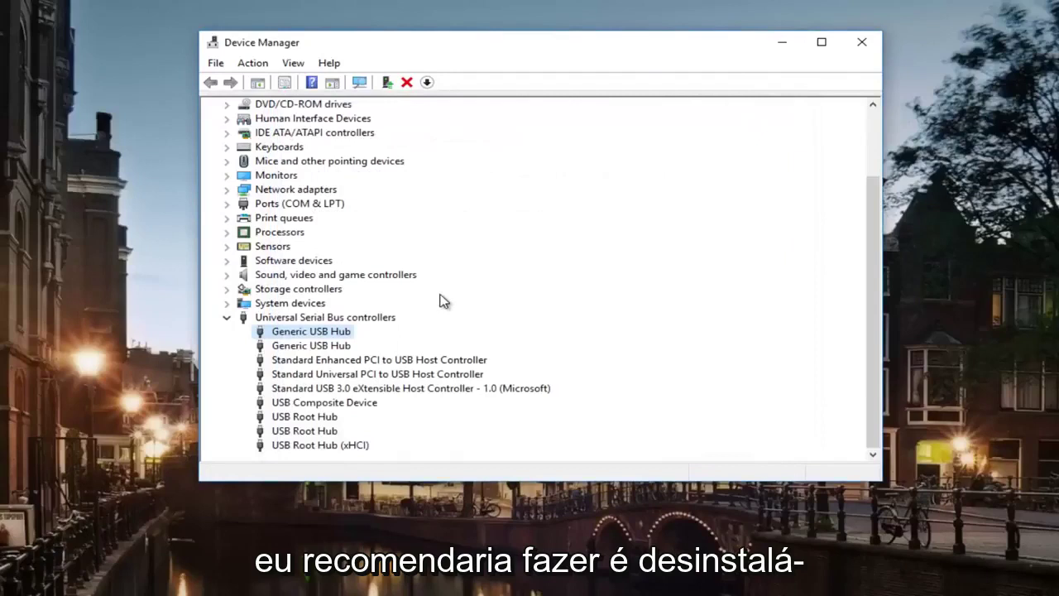
Step: Choose Uninstall for the first Generic USB Hub to raise the Confirm Device Uninstall warning
{"action": "right_click", "coordinate": [287, 336]}
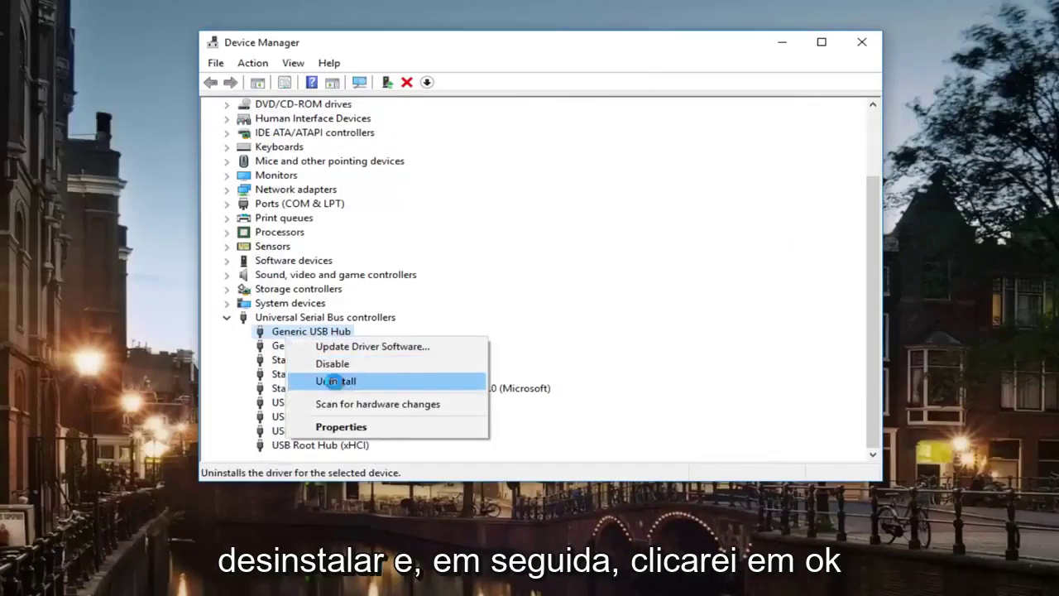
{"action": "left_click", "coordinate": [334, 381]}
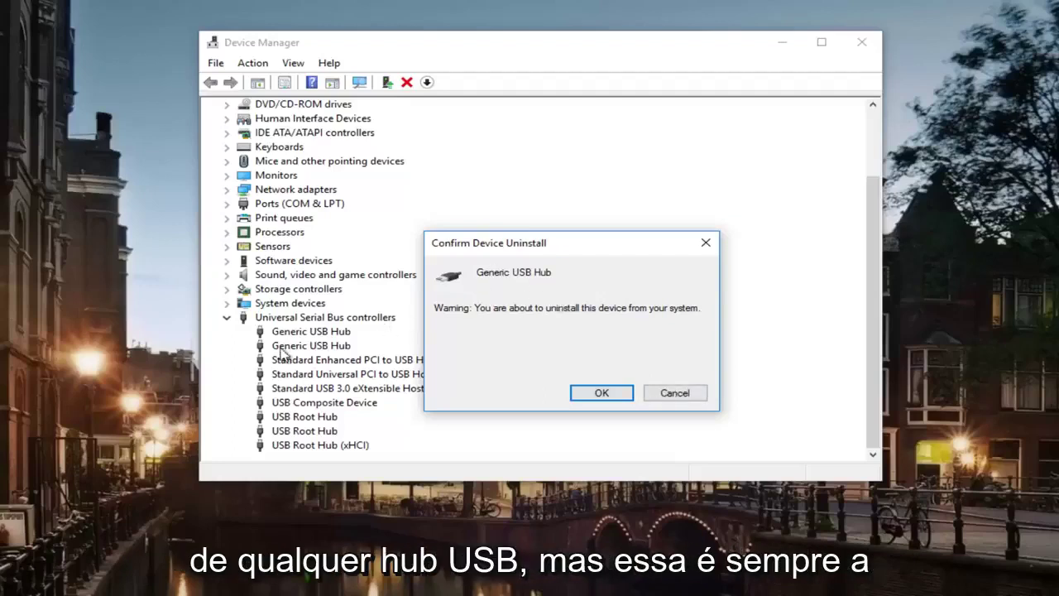
Step: Cancel the Generic USB Hub uninstall and collapse the Universal Serial Bus controllers category
{"action": "left_click", "coordinate": [665, 394]}
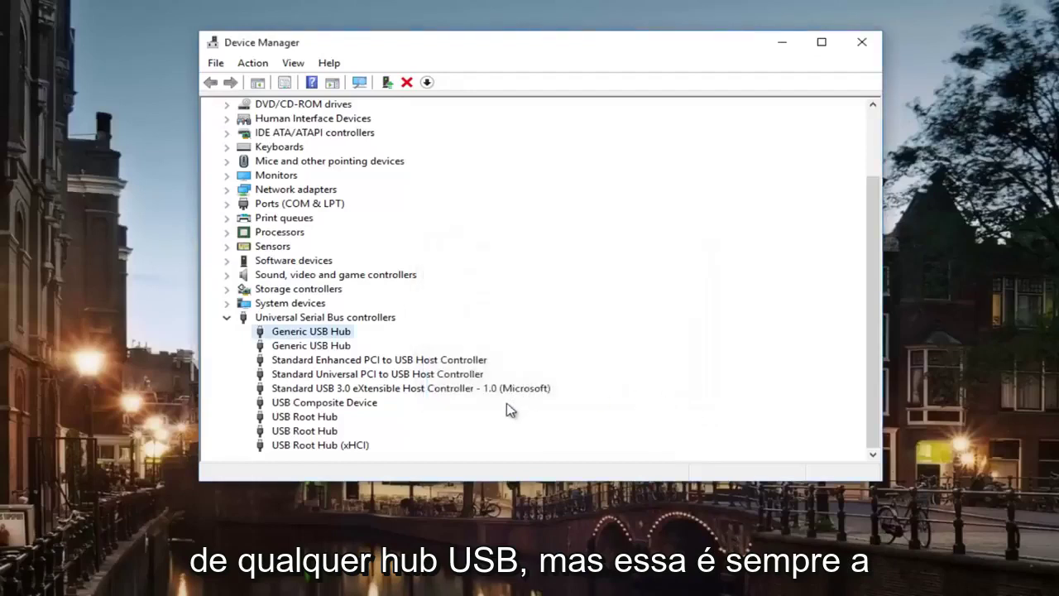
{"action": "left_click", "coordinate": [288, 348]}
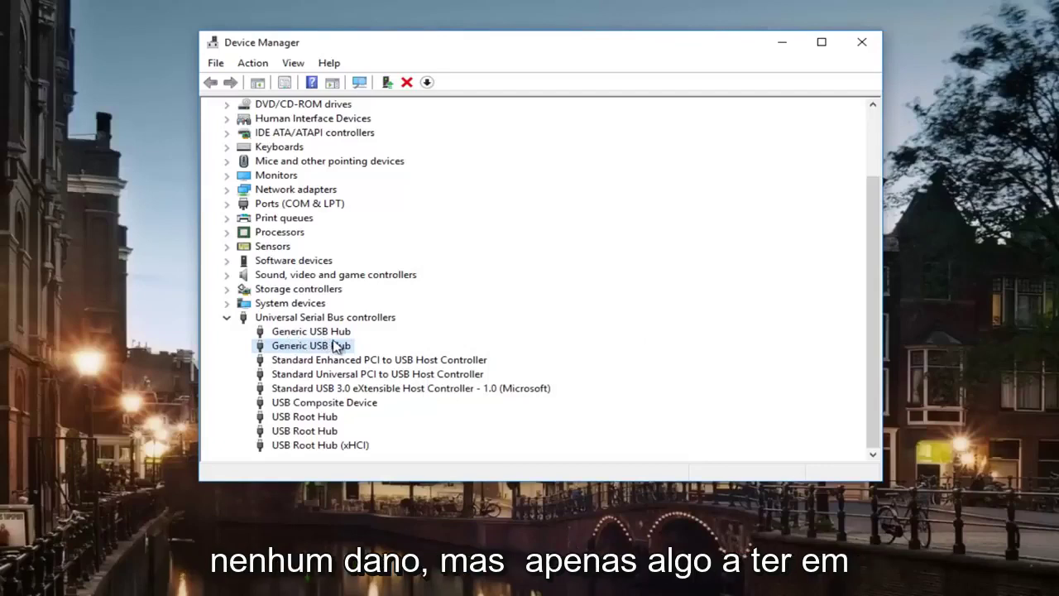
{"action": "left_click", "coordinate": [226, 319]}
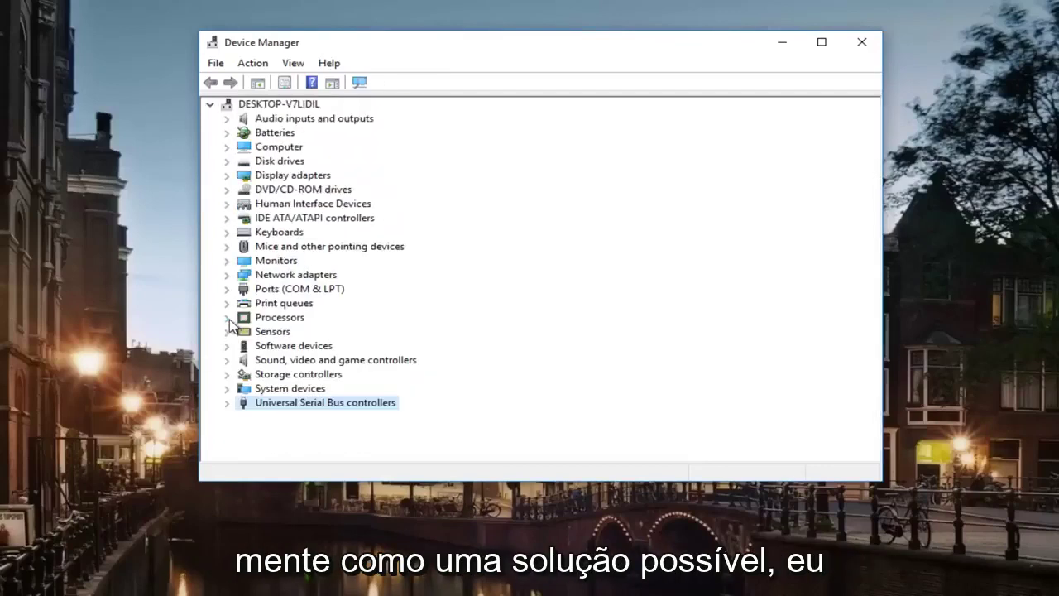